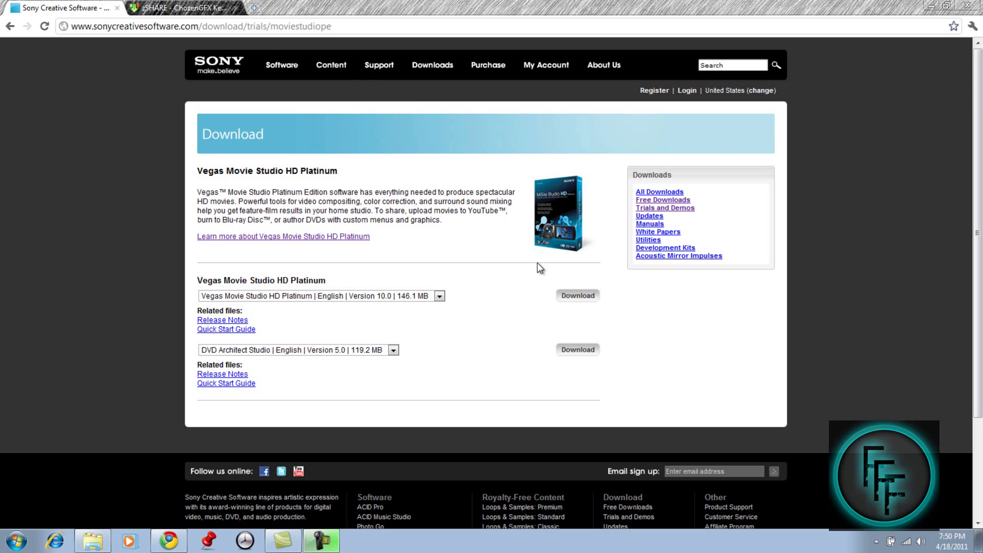
# - Download the Vegas Movie Studio HD Platinum 10.0 installer (146.1 MB) and hide the downloads bar
pyautogui.click(576, 305)
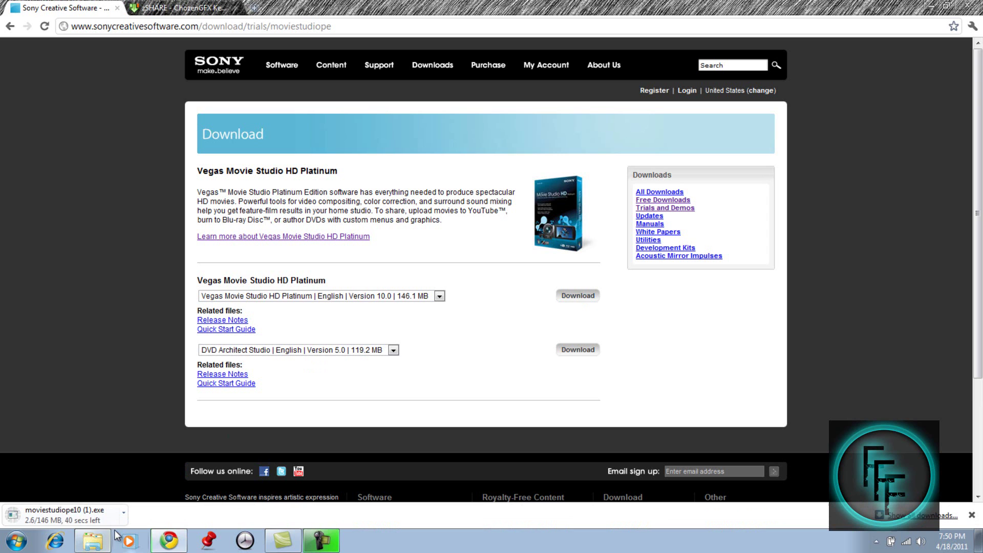
pyautogui.click(972, 515)
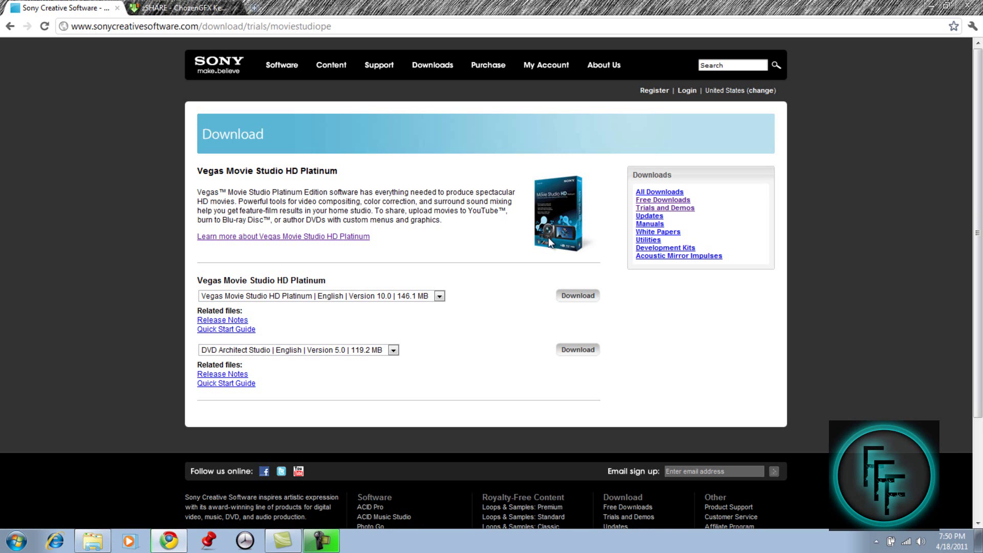
# - Start downloading ChozenGFX Keygen.rar from the zShare page, dismissing the advert pop-up
pyautogui.click(168, 5)
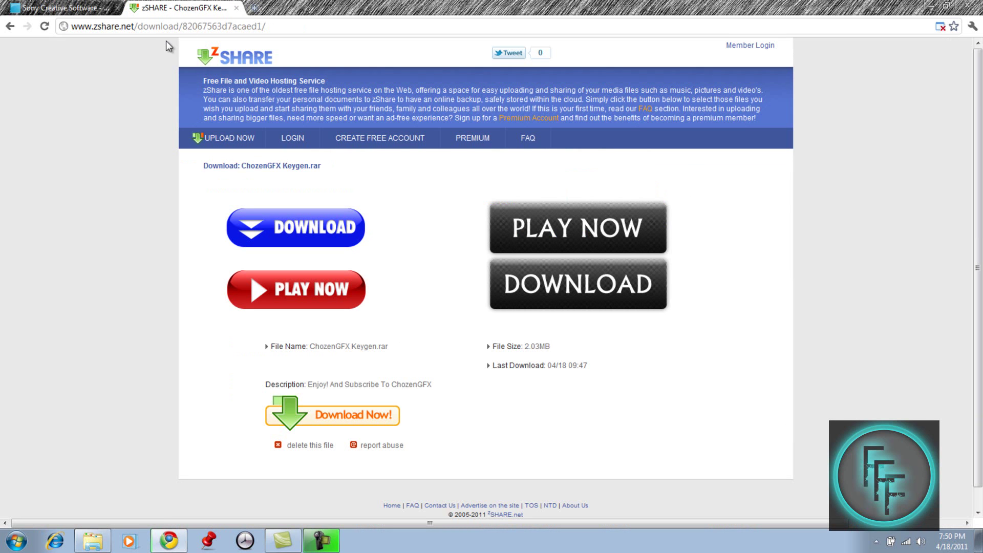
pyautogui.click(298, 416)
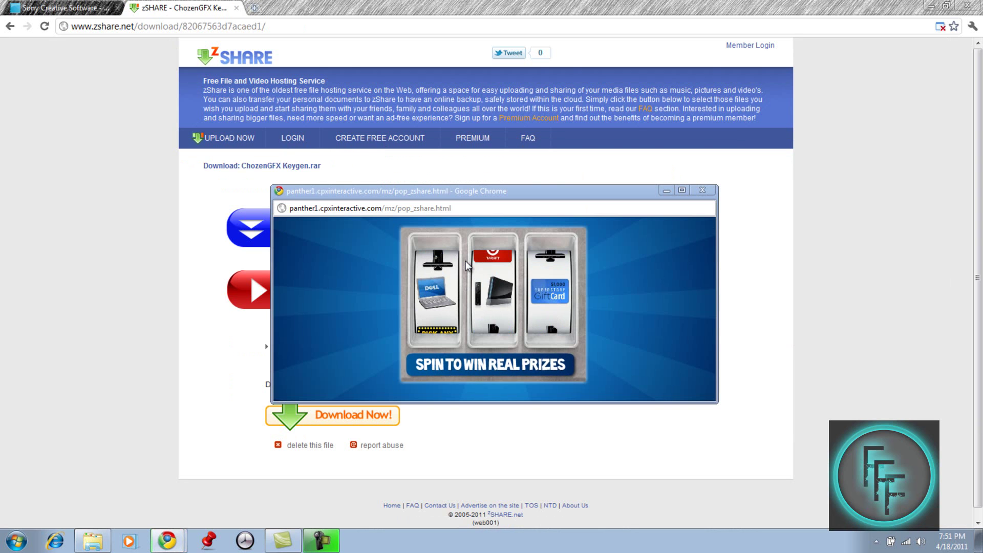
pyautogui.click(705, 192)
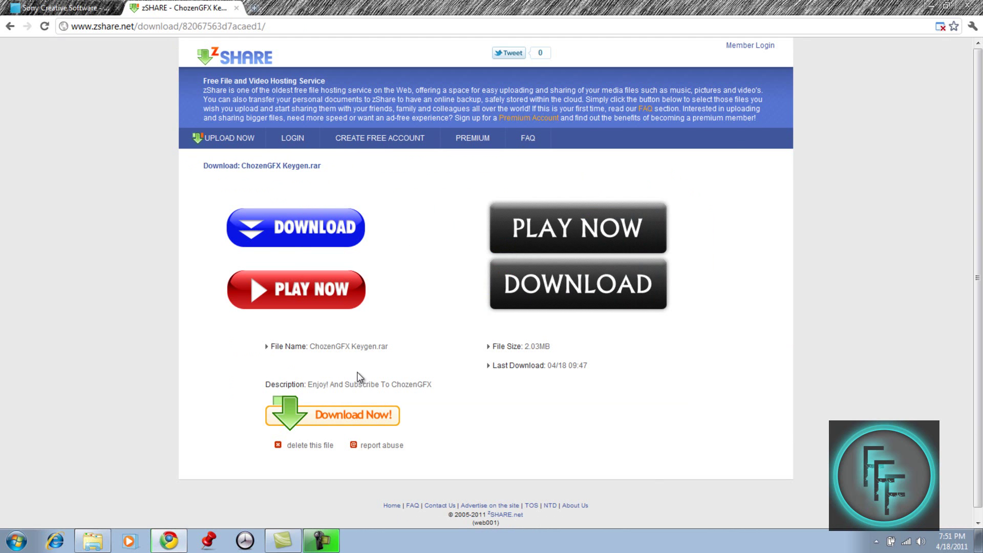
pyautogui.click(350, 415)
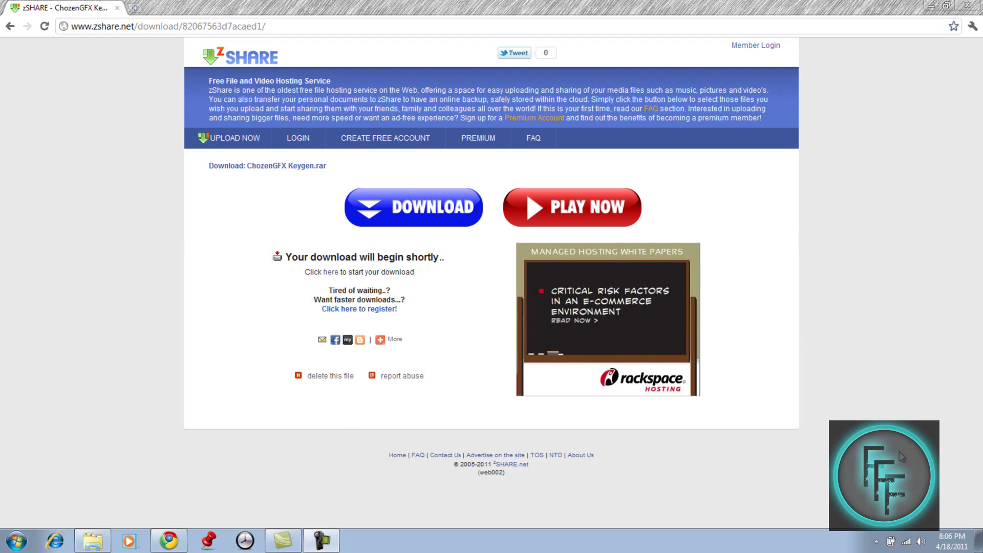
pyautogui.click(331, 274)
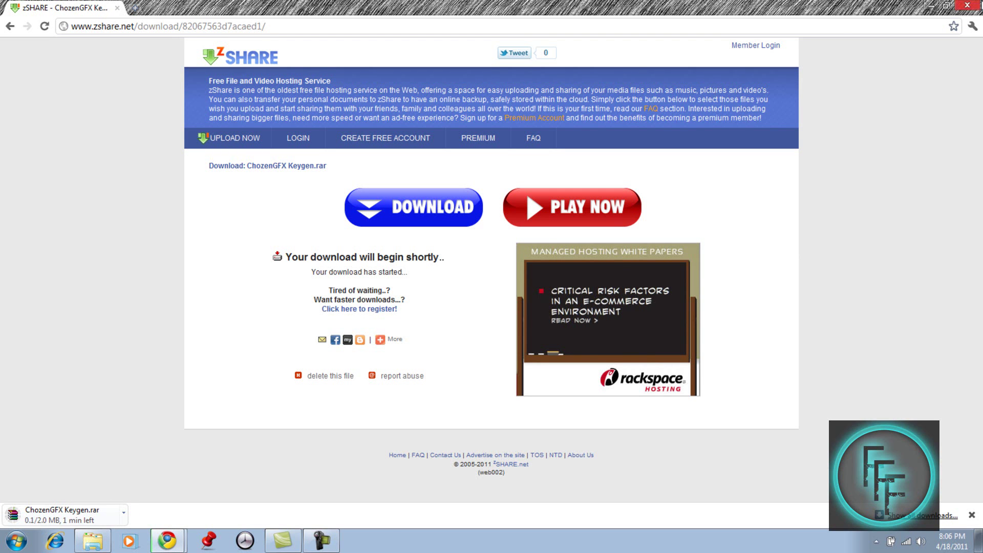
# - Close the pop-up advert and exit Chrome despite the download warning
pyautogui.click(966, 5)
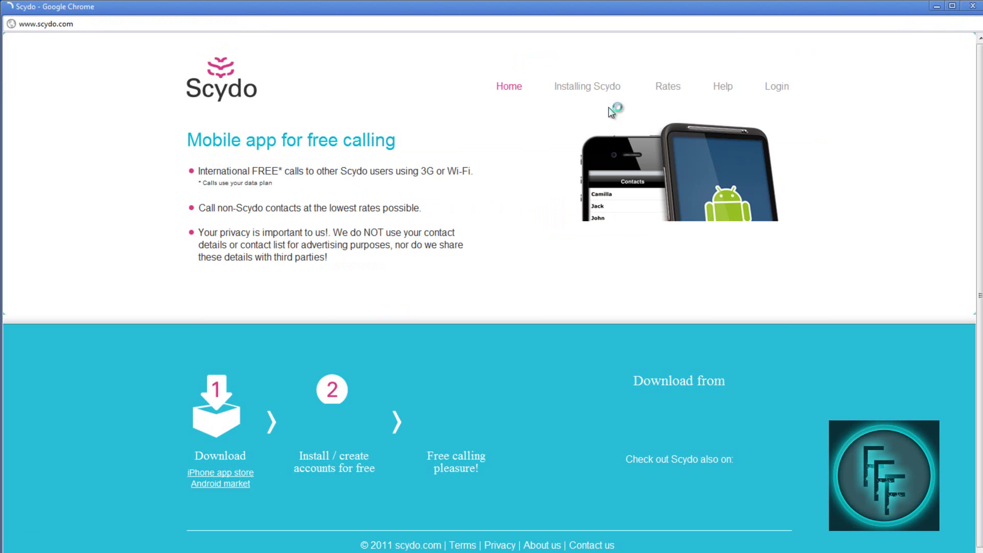
pyautogui.click(971, 7)
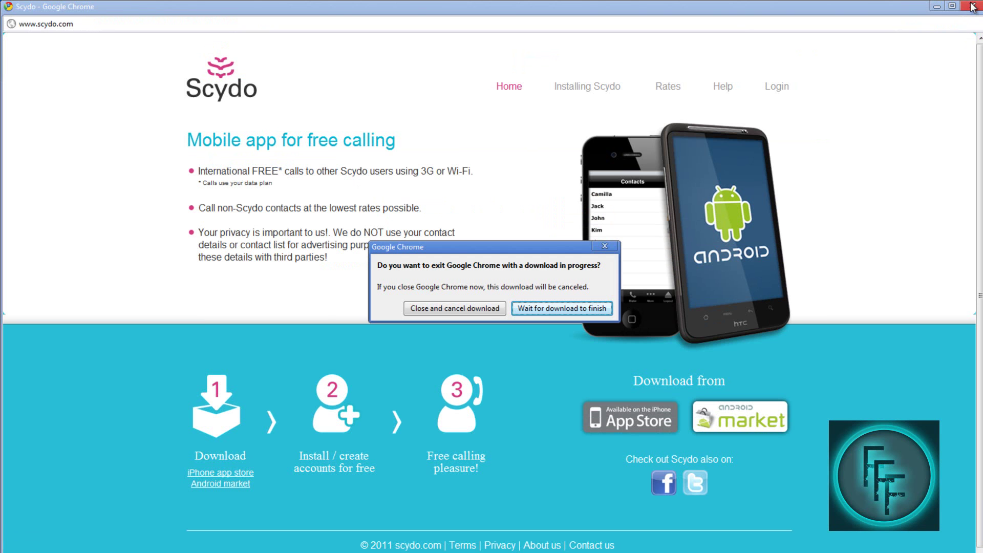
pyautogui.press('Tab')
pyautogui.press('Return')
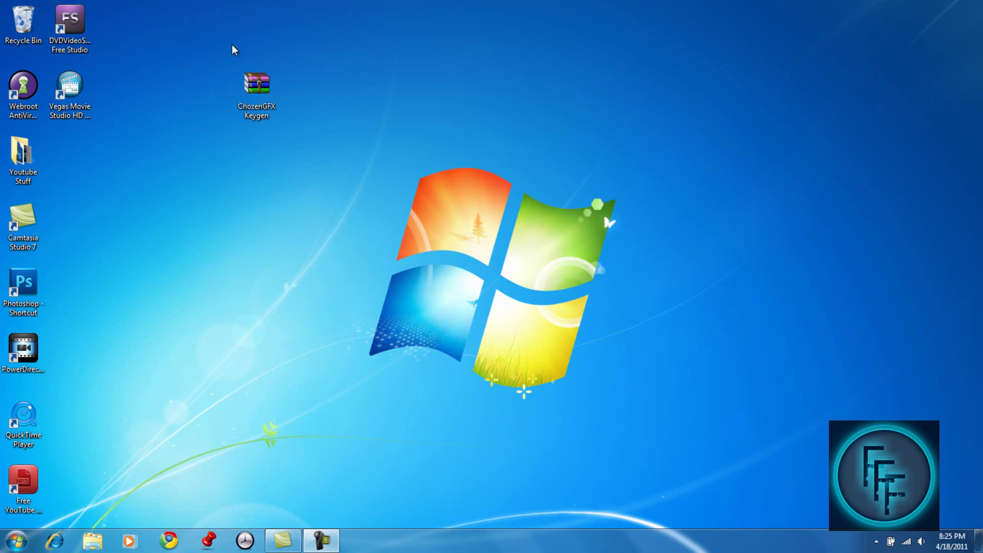
# - Extract ChozenGFX Keygen.rar to the Desktop, then close the WinRAR window
pyautogui.doubleClick(252, 91)
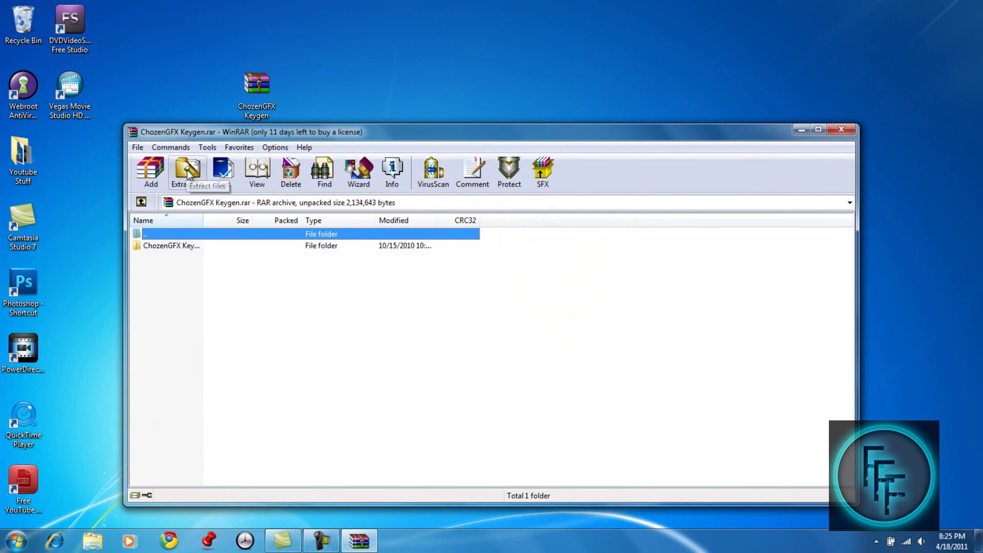
pyautogui.click(183, 171)
pyautogui.click(527, 248)
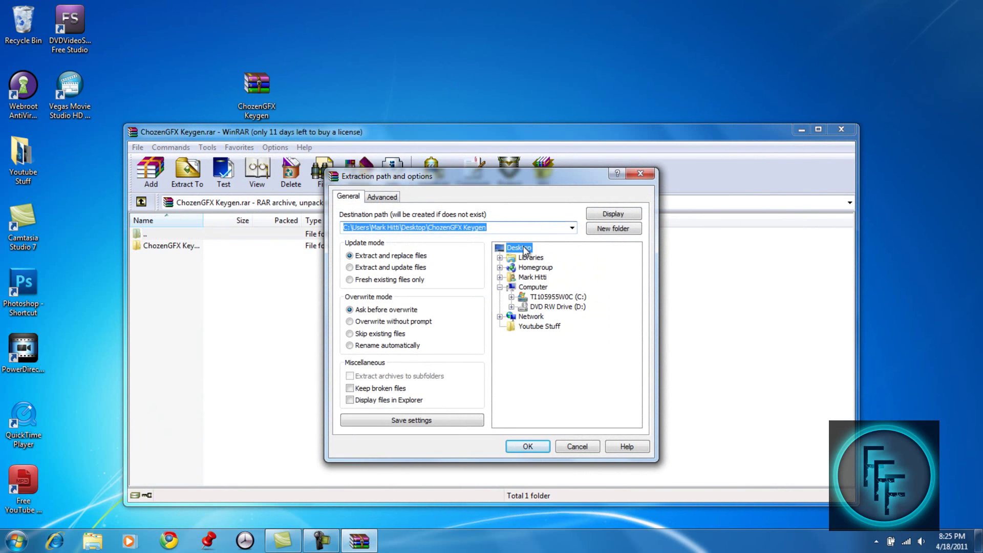
pyautogui.click(531, 447)
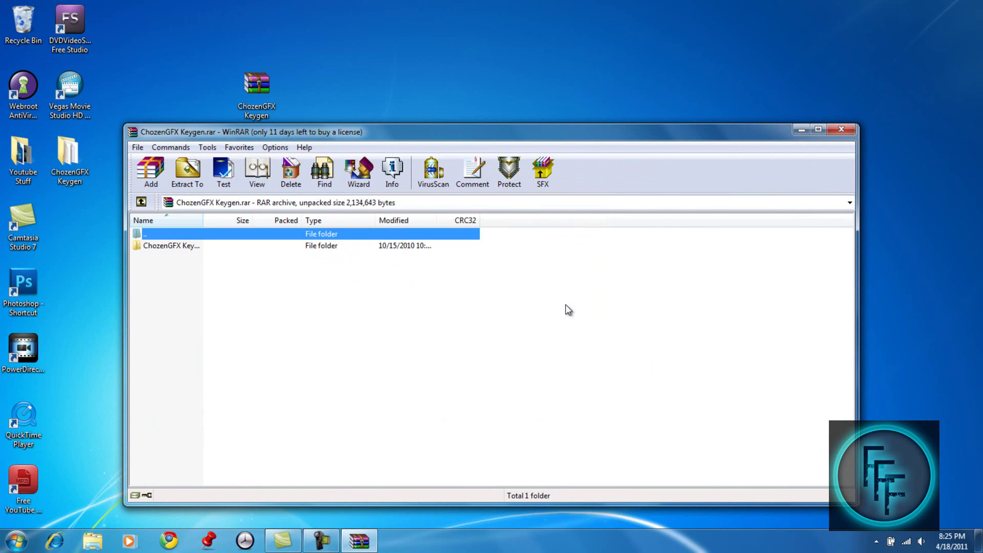
pyautogui.click(841, 130)
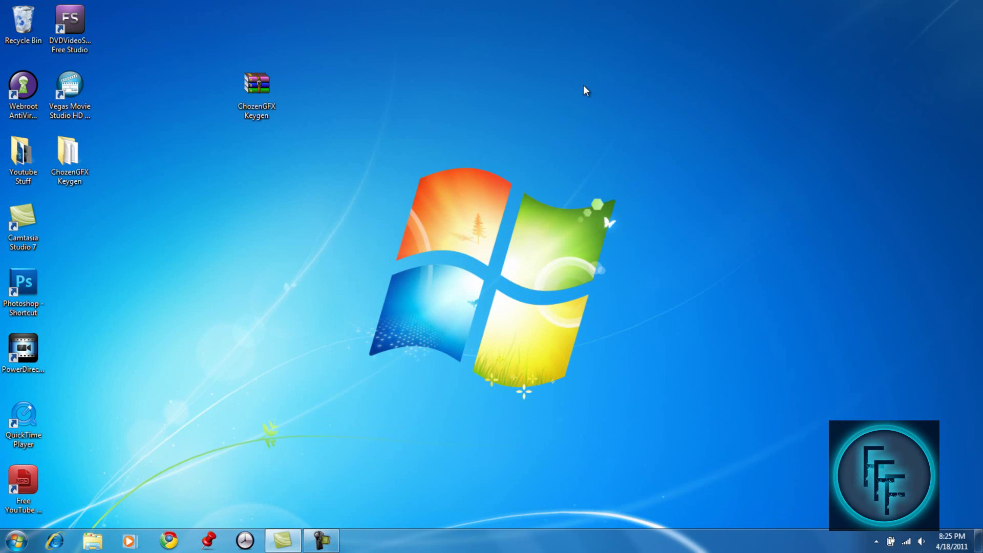
# - Launch SONY Products Keygen from the ChozenGFX Keygen folder and mute the speakers
pyautogui.doubleClick(72, 163)
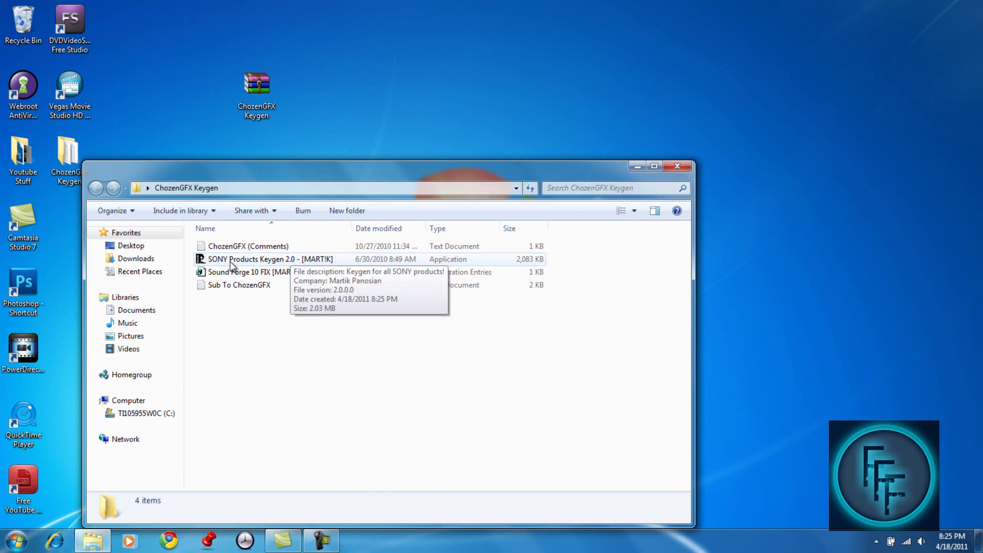
pyautogui.click(229, 261)
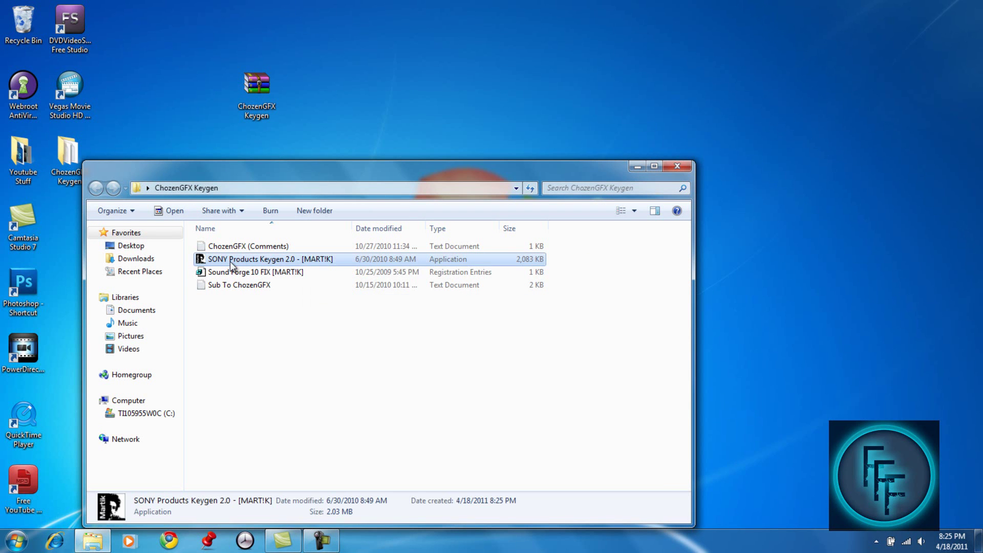
pyautogui.doubleClick(229, 261)
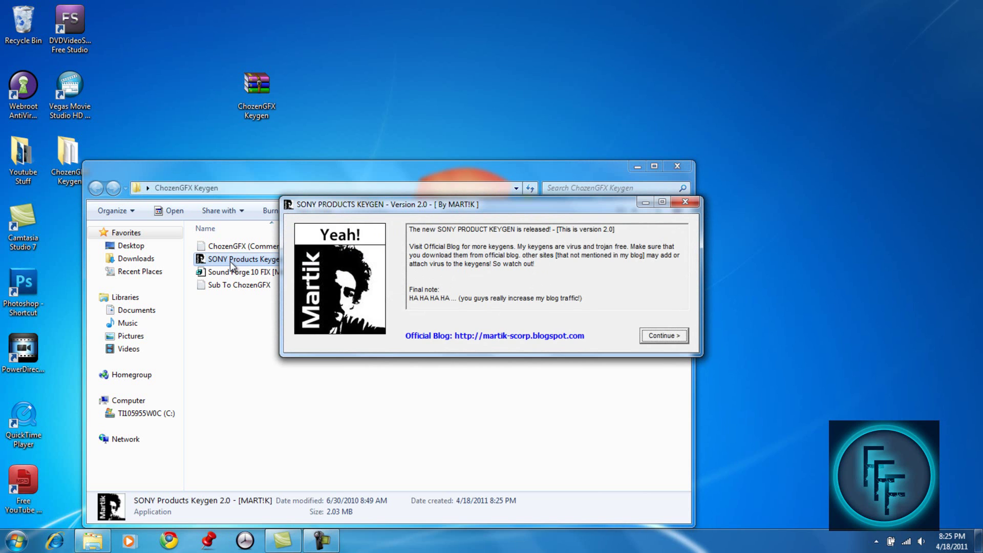
pyautogui.press('Return')
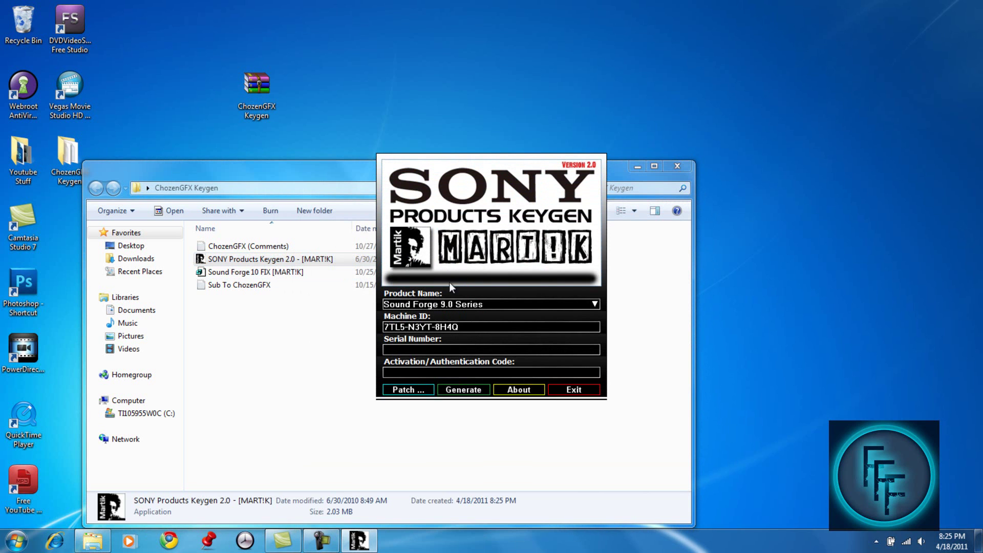
pyautogui.click(920, 542)
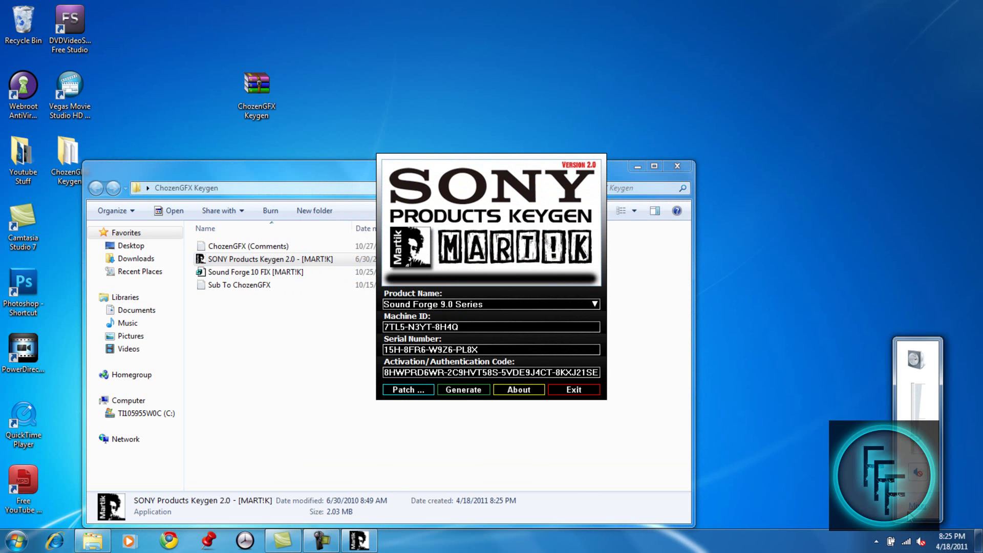
pyautogui.click(918, 474)
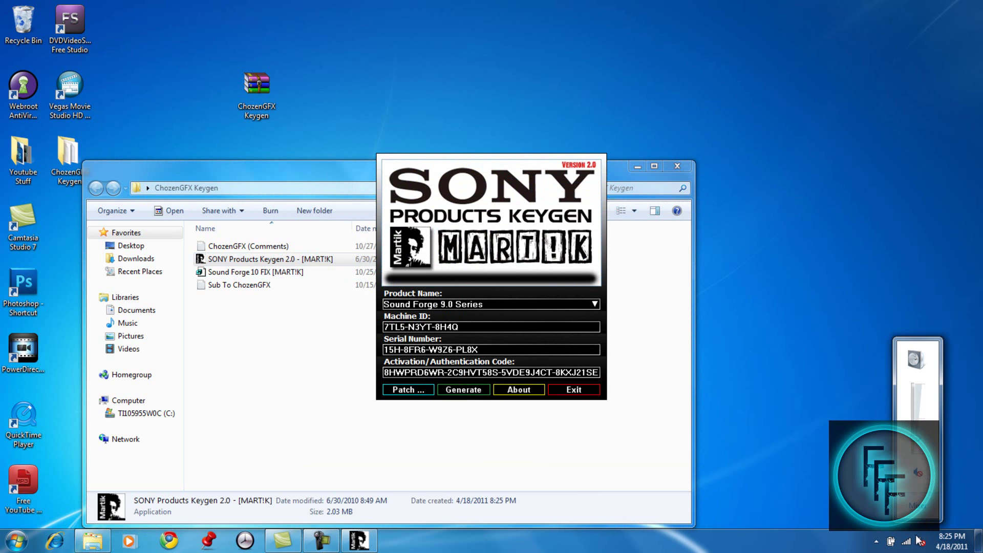
# - Select Vegas Movie Studio HD Platinum 10.0 Series and generate a serial and activation code
pyautogui.click(445, 304)
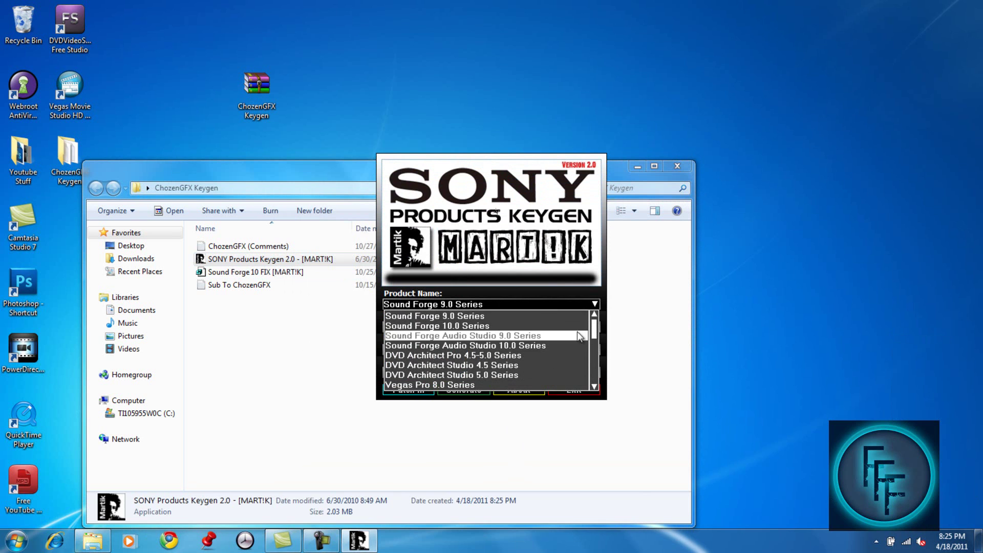
pyautogui.moveTo(595, 333); pyautogui.dragTo(594, 353)
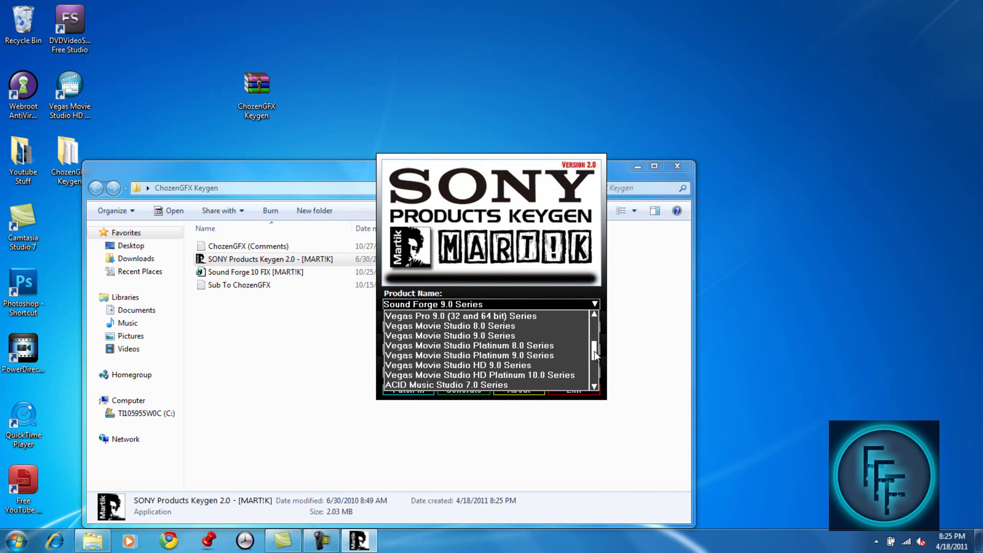
pyautogui.click(461, 377)
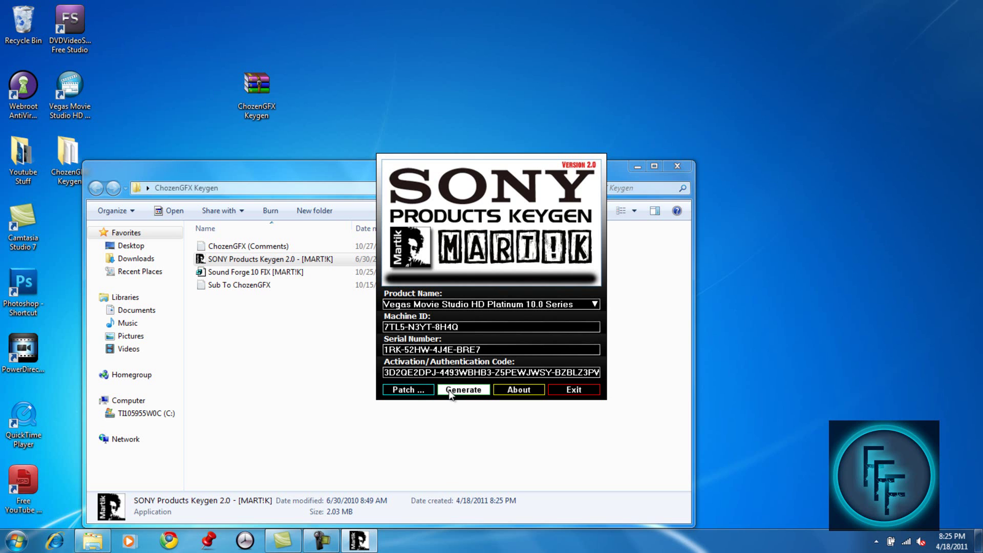
pyautogui.click(449, 390)
pyautogui.click(449, 391)
pyautogui.click(450, 390)
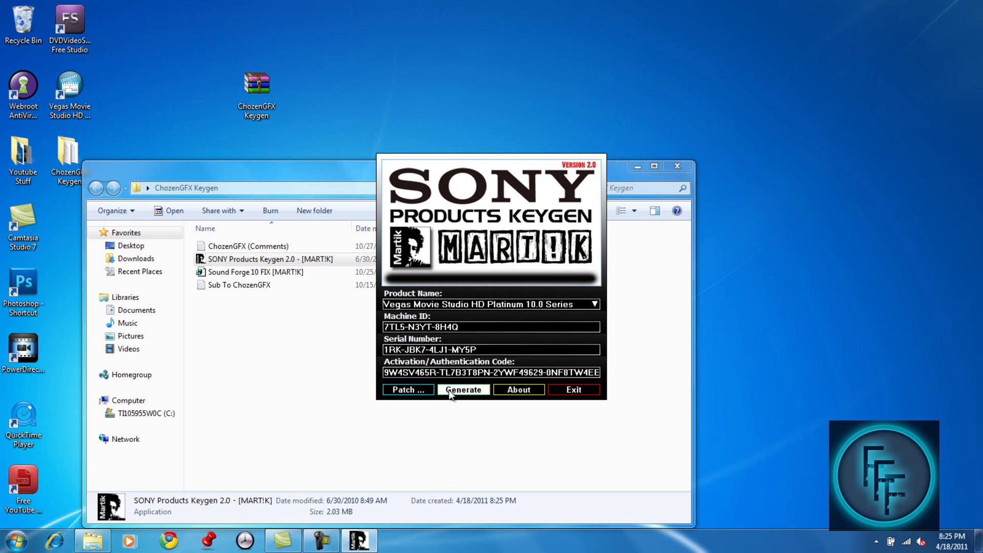
pyautogui.click(450, 391)
# - Start the patch and pick Program Files (x86)\Sony\Vegas Movie Studio HD Platinum 10.0 as the install folder
pyautogui.click(423, 390)
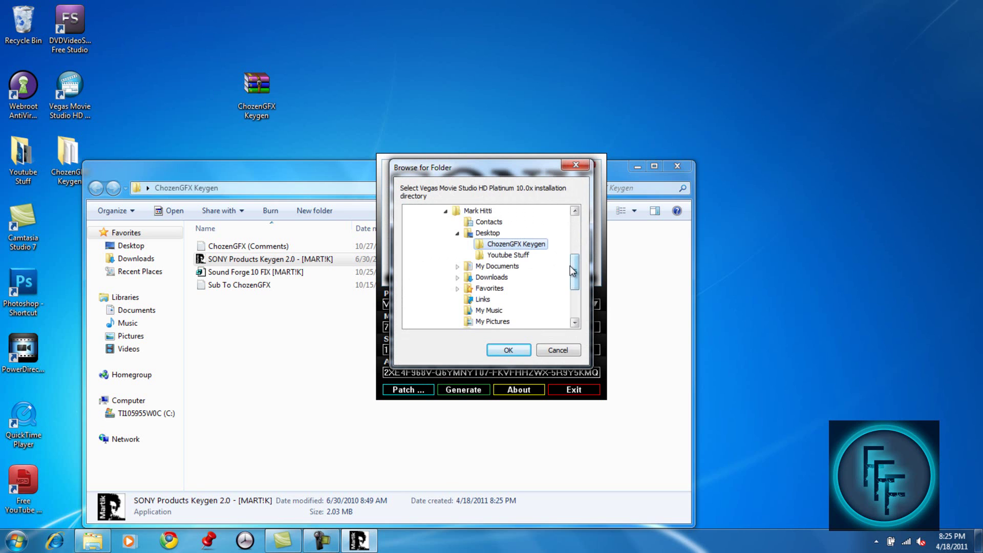
pyautogui.moveTo(572, 271); pyautogui.dragTo(554, 249)
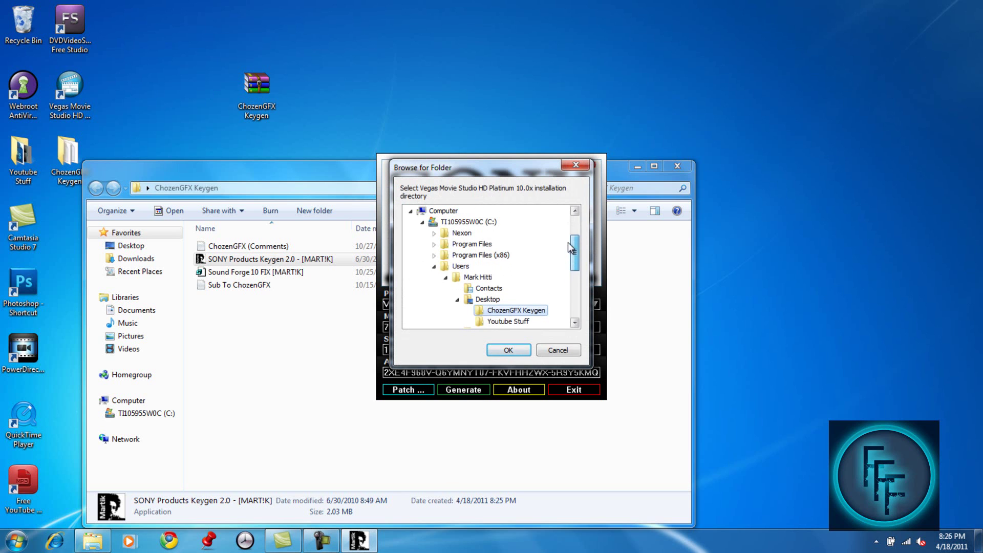
pyautogui.click(470, 256)
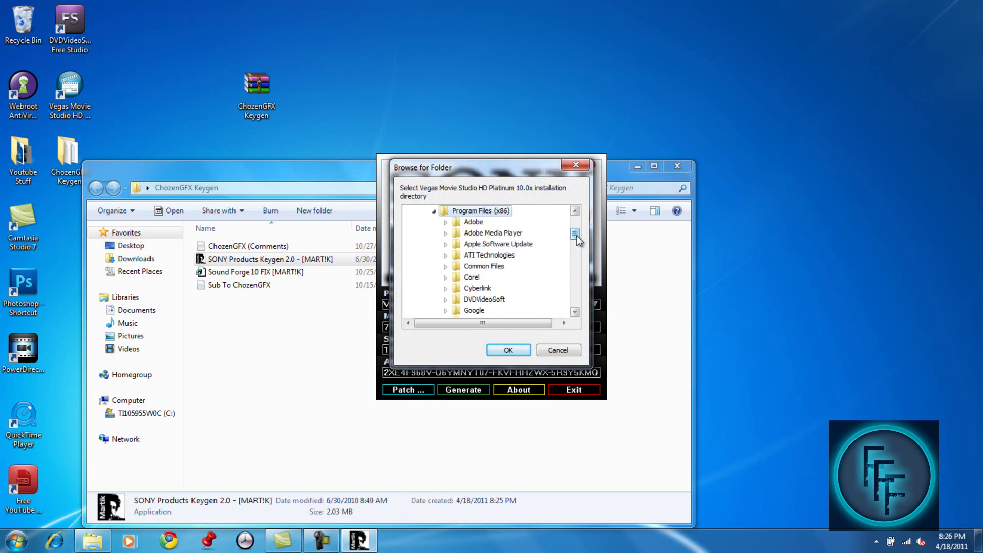
pyautogui.moveTo(576, 235); pyautogui.dragTo(576, 263)
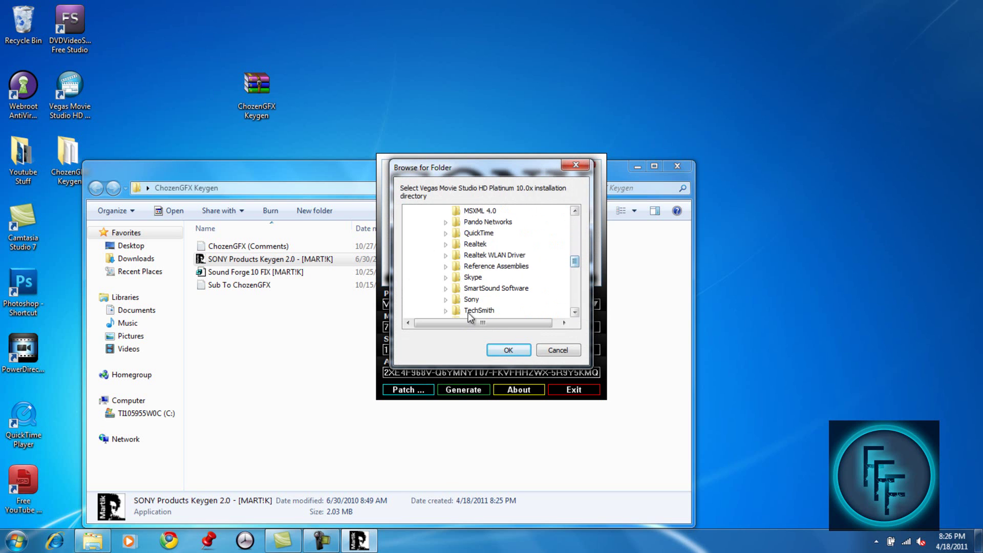
pyautogui.click(446, 299)
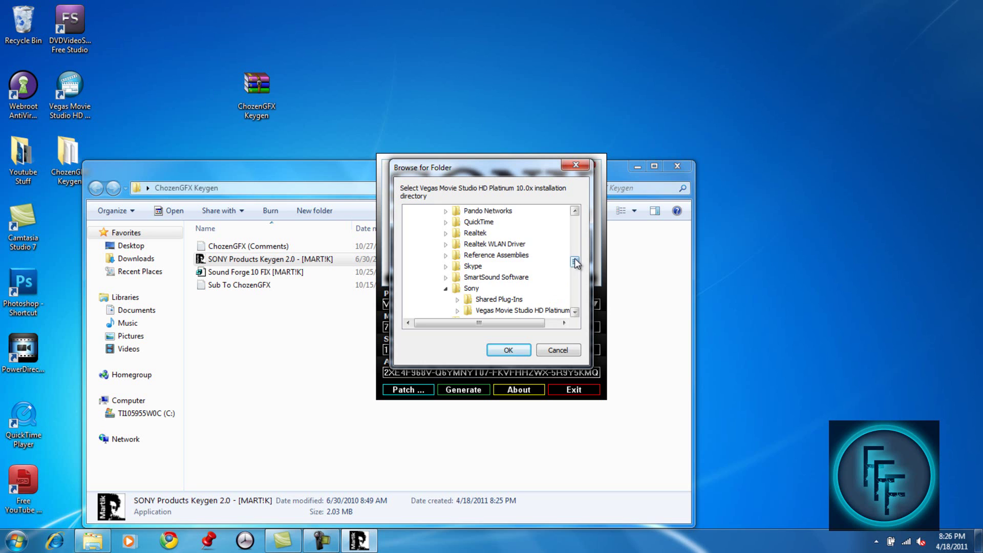
pyautogui.moveTo(575, 262); pyautogui.dragTo(575, 266)
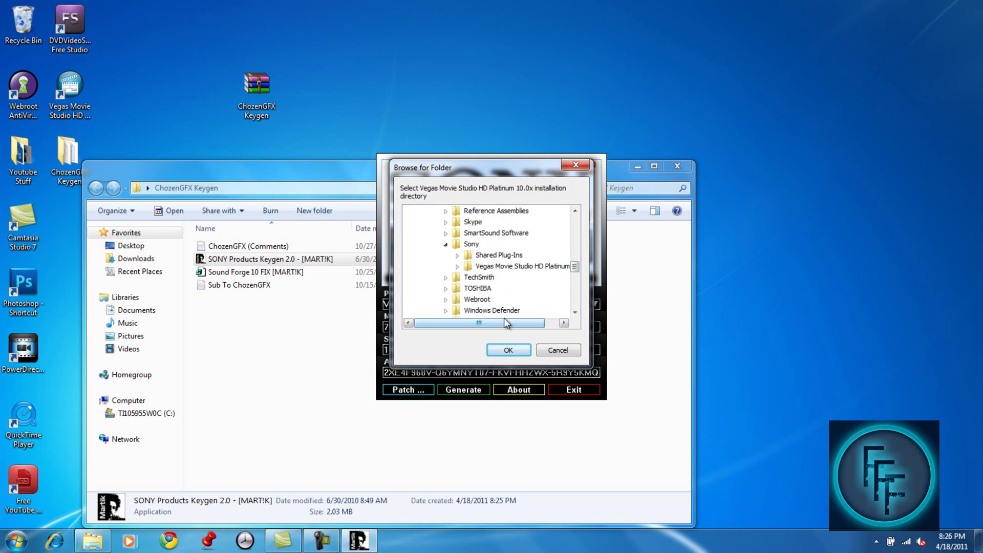
pyautogui.moveTo(505, 318); pyautogui.dragTo(514, 315)
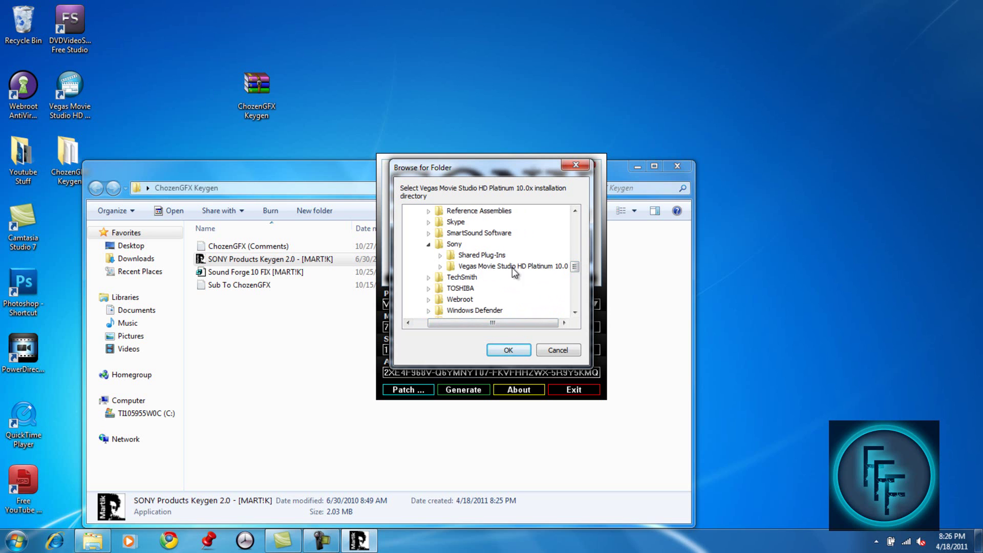
pyautogui.click(540, 265)
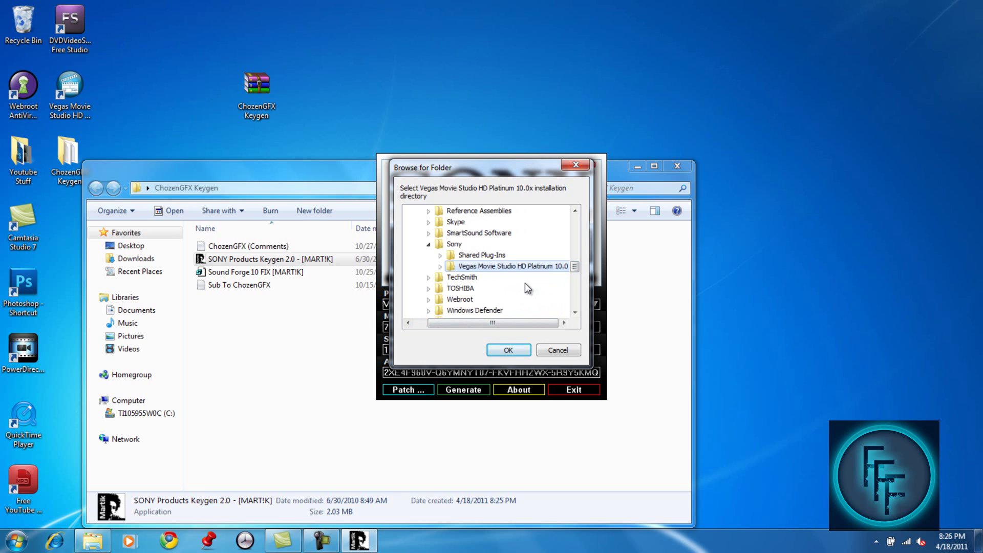
# - Confirm the Vegas folder, then choose Program Files (x86)\Sony\Shared Plug-Ins to finish patching
pyautogui.click(500, 351)
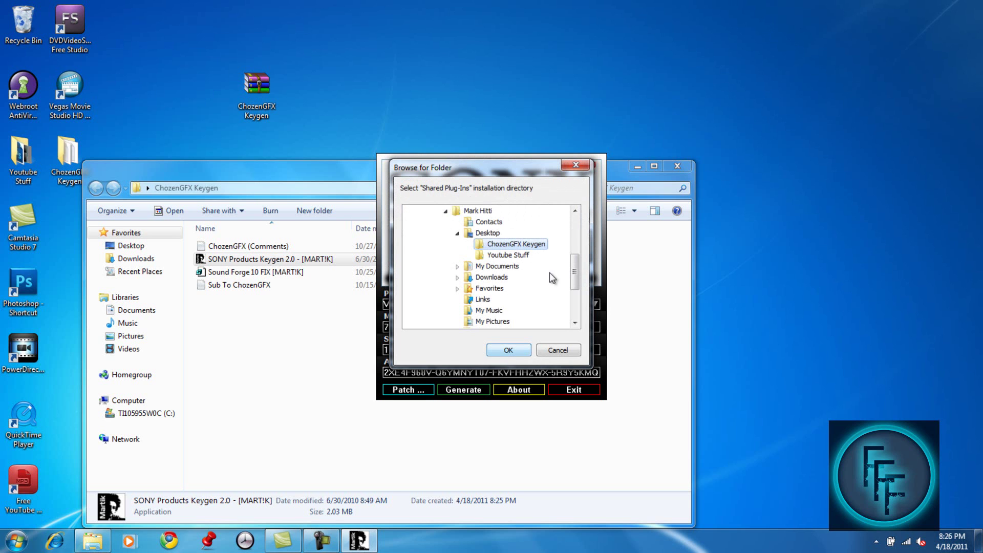
pyautogui.scroll(4, 580, 271)
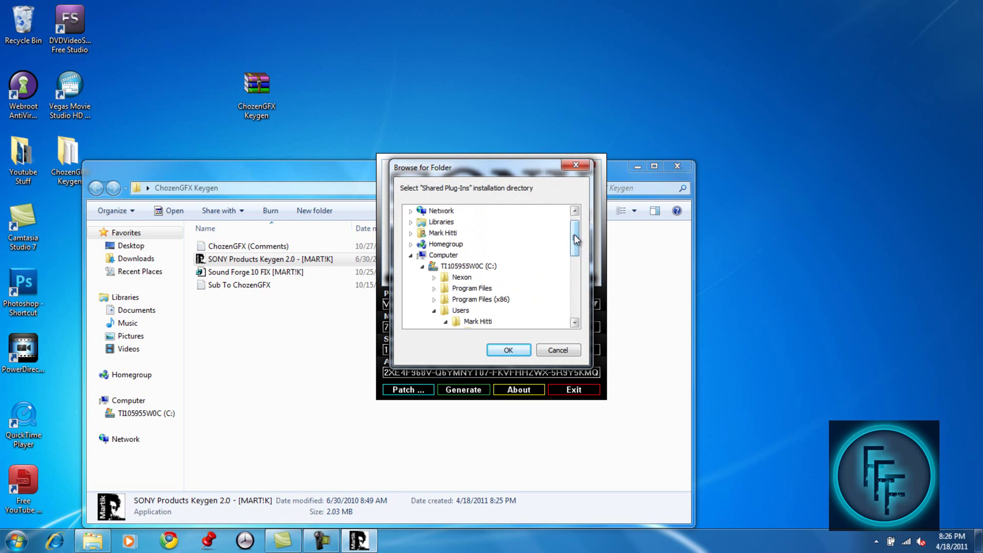
pyautogui.click(492, 301)
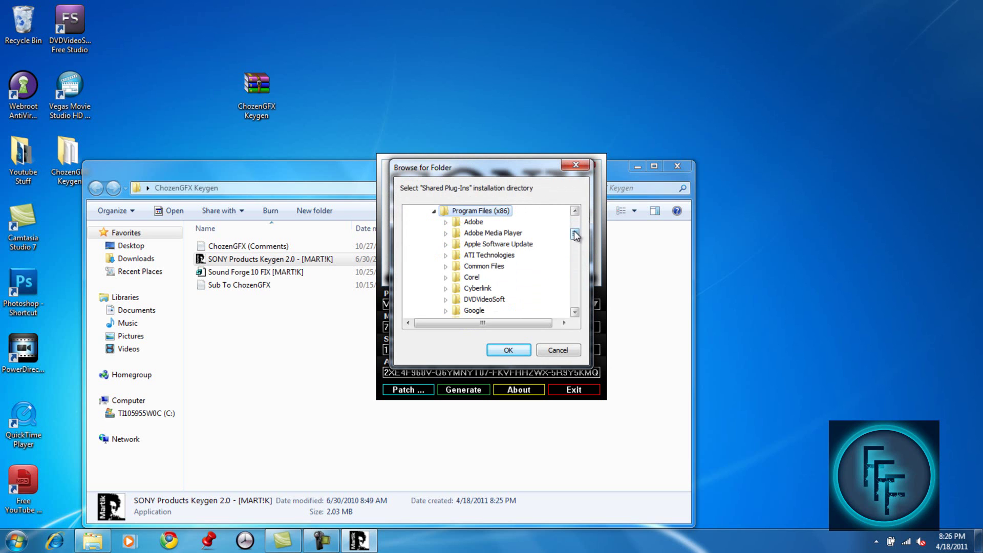
pyautogui.moveTo(576, 235); pyautogui.dragTo(575, 265)
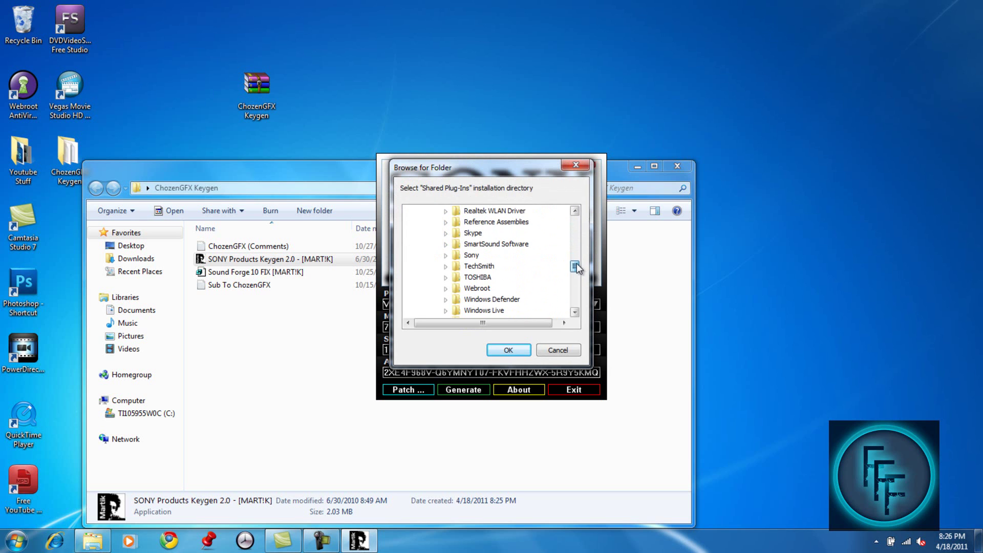
pyautogui.click(446, 255)
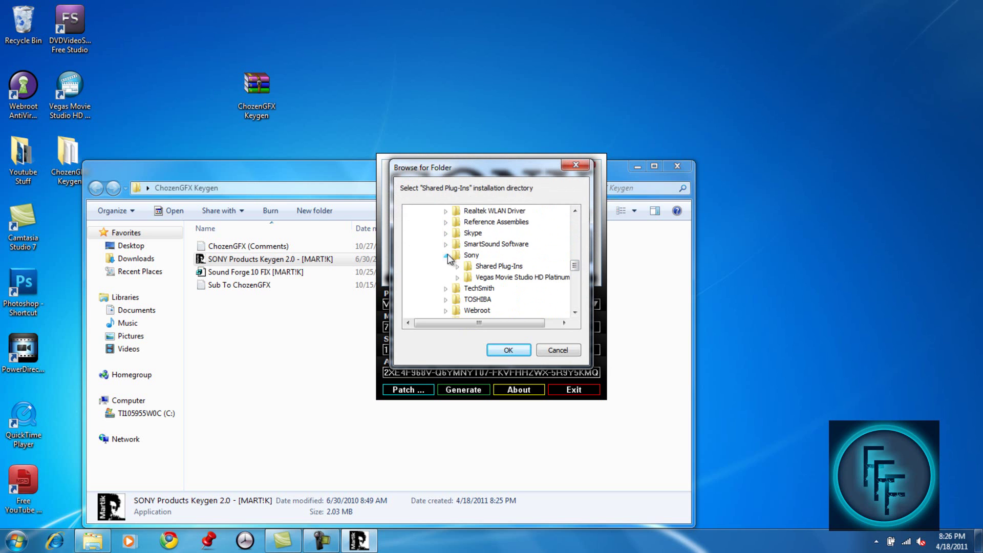
pyautogui.click(493, 267)
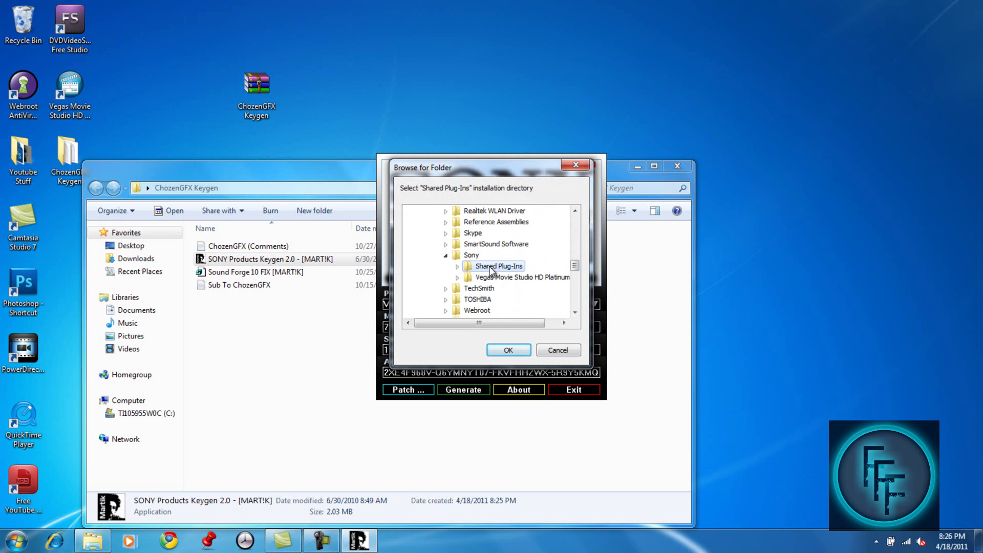
pyautogui.click(507, 351)
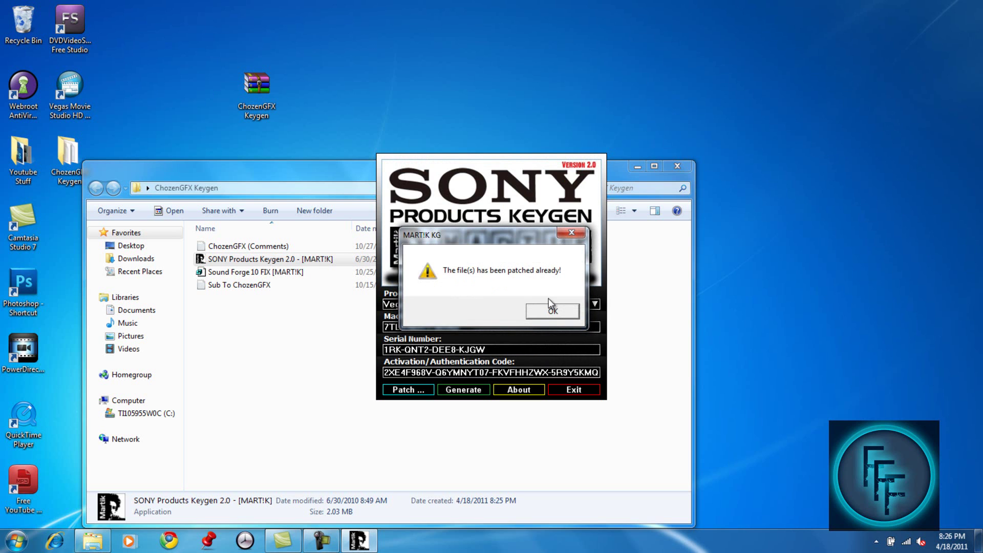
# - Dismiss the already-patched message, close the keygen folder, and launch Vegas to its serial page
pyautogui.click(554, 310)
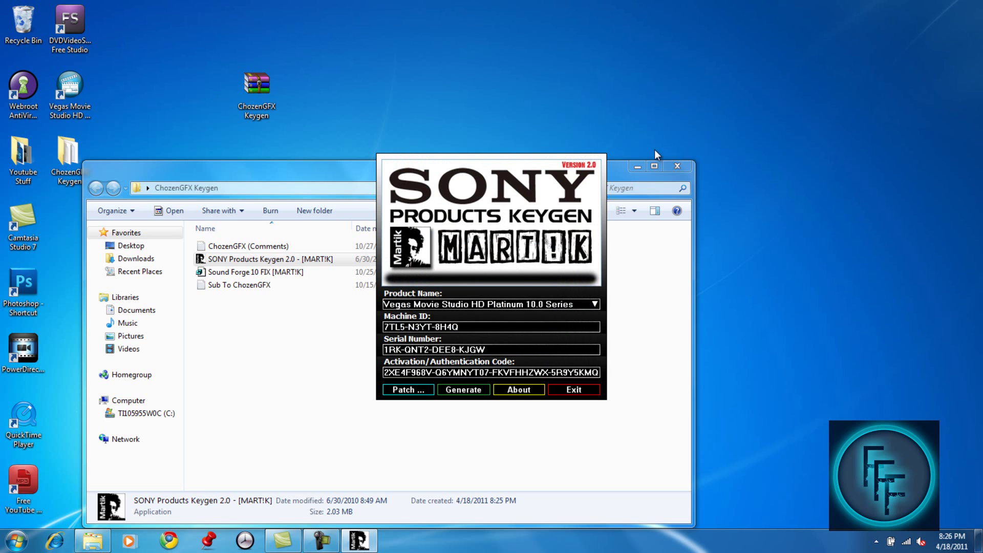
pyautogui.click(671, 171)
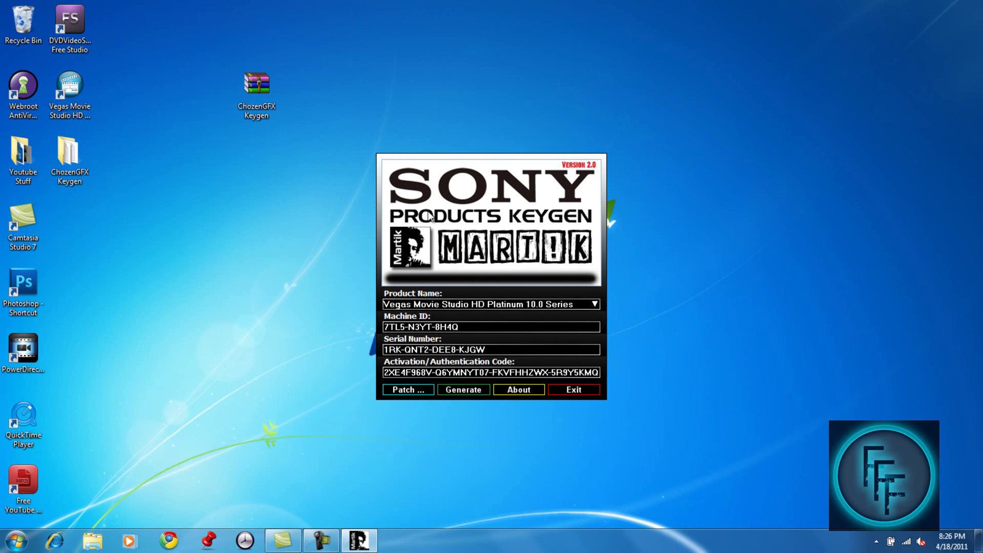
pyautogui.doubleClick(79, 81)
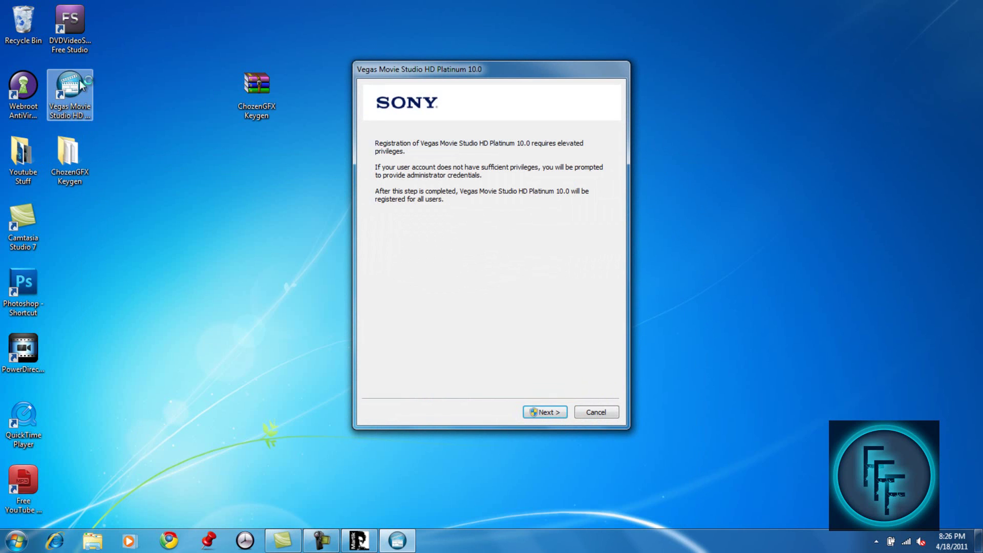
pyautogui.click(533, 413)
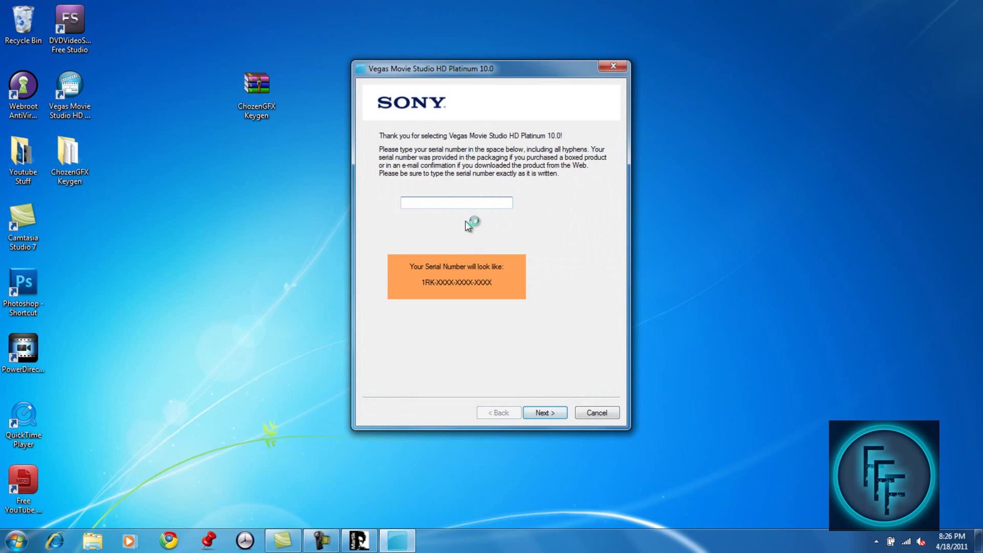
# - Copy the keygen's generated serial number and paste it into the registration serial field
pyautogui.moveTo(506, 69); pyautogui.dragTo(728, 82)
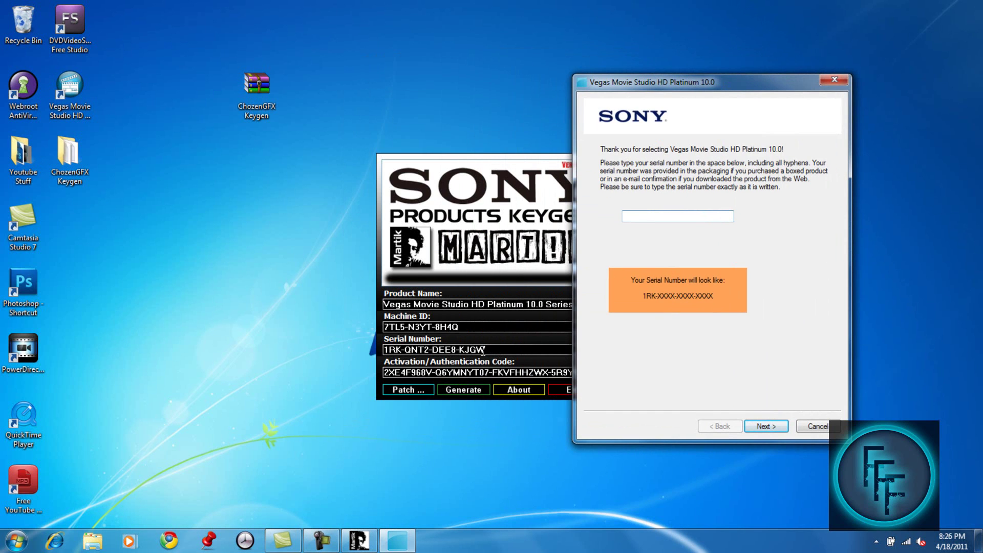
pyautogui.moveTo(486, 349); pyautogui.dragTo(379, 342)
pyautogui.hotkey('ctrl', 'c')
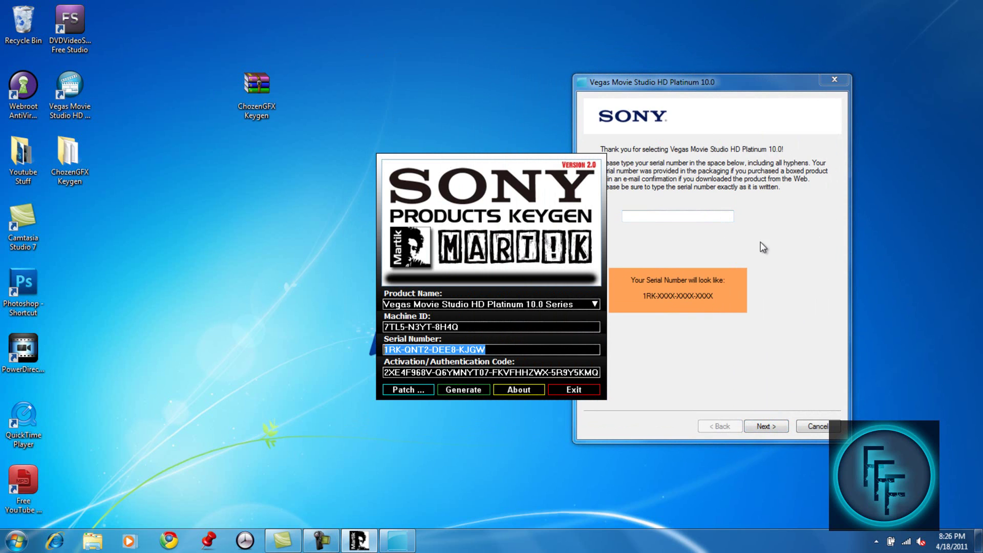
pyautogui.click(716, 216)
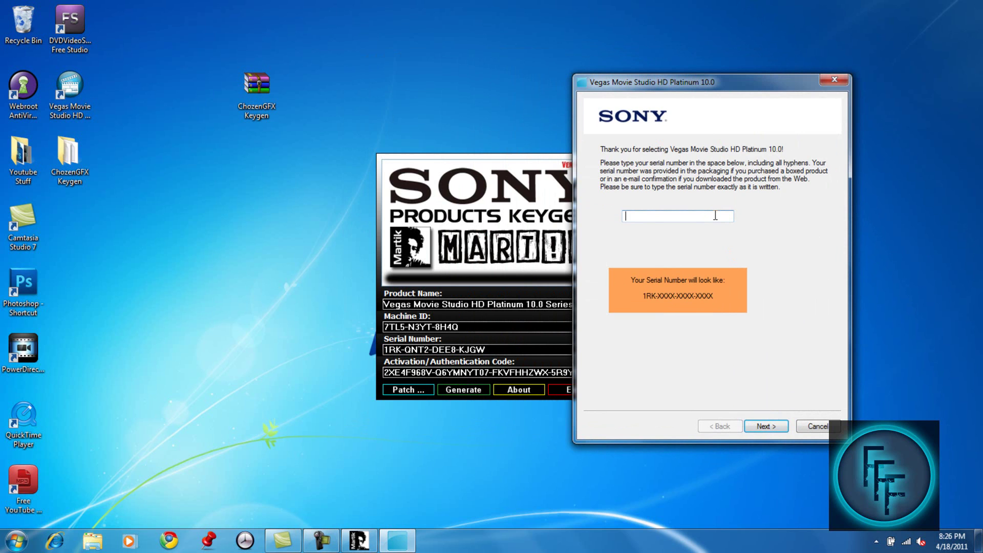
pyautogui.hotkey('ctrl', 'v')
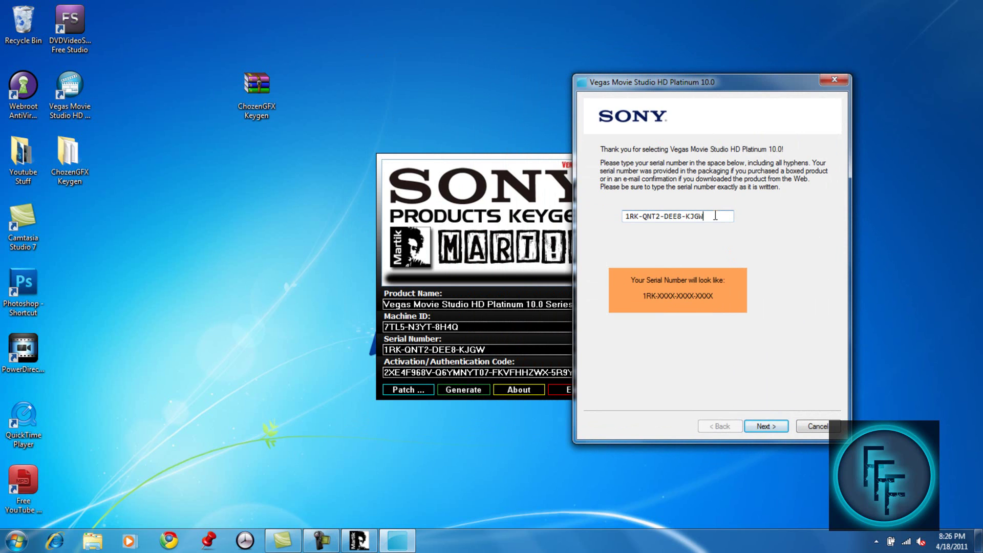
# - Choose Register online, accept the privacy policy acknowledgement, and submit the registration form
pyautogui.click(769, 427)
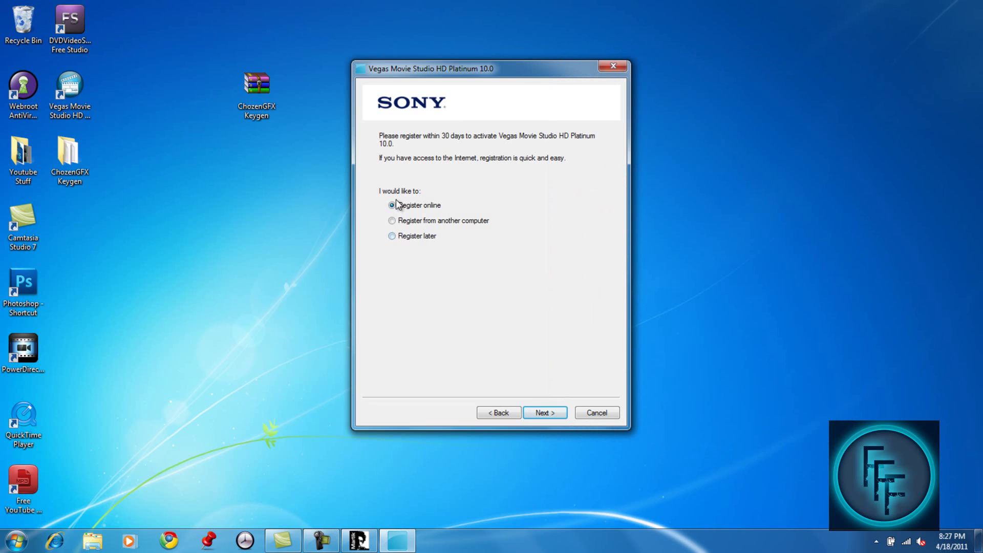
pyautogui.click(543, 413)
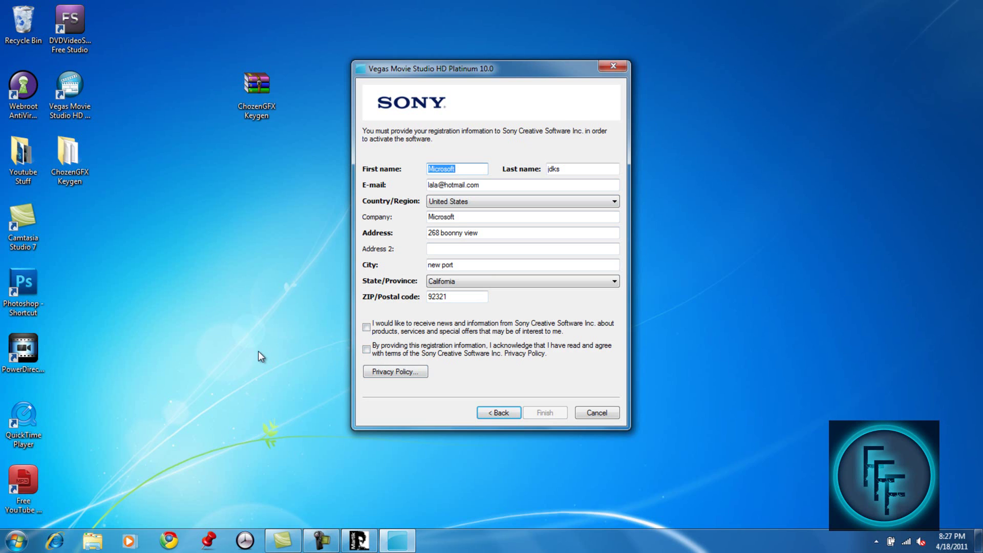
pyautogui.click(367, 350)
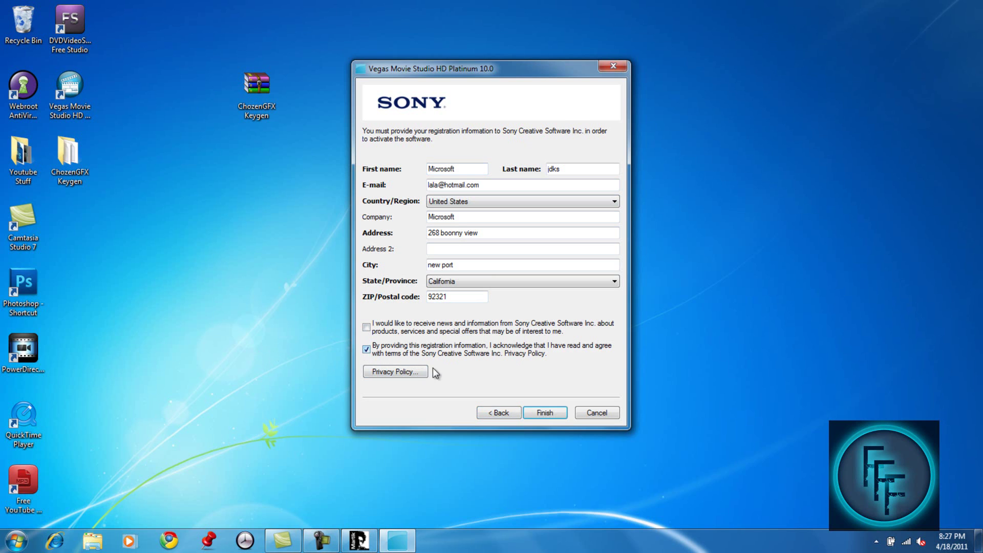
pyautogui.click(530, 412)
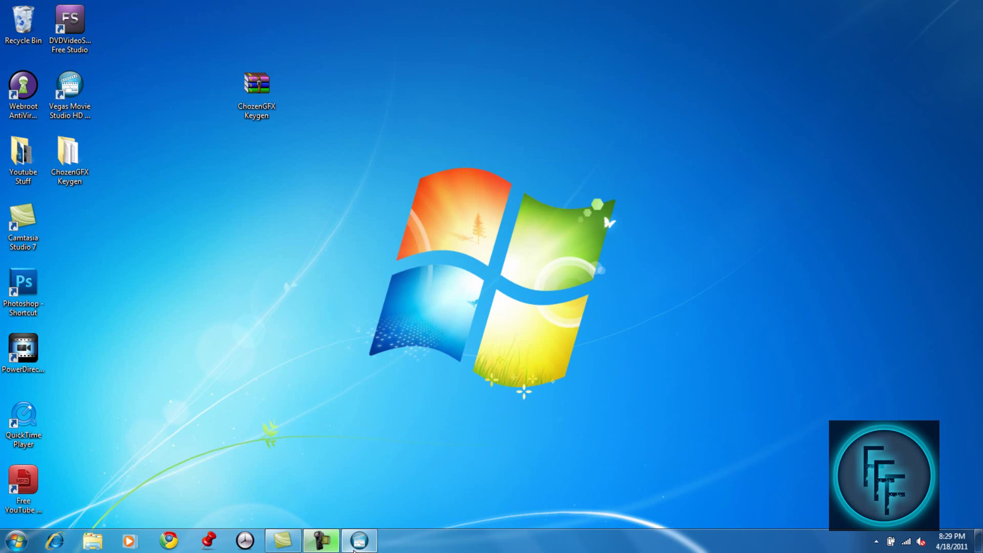
# - Bring the Vegas editor window forward with its untitled empty project
pyautogui.click(355, 547)
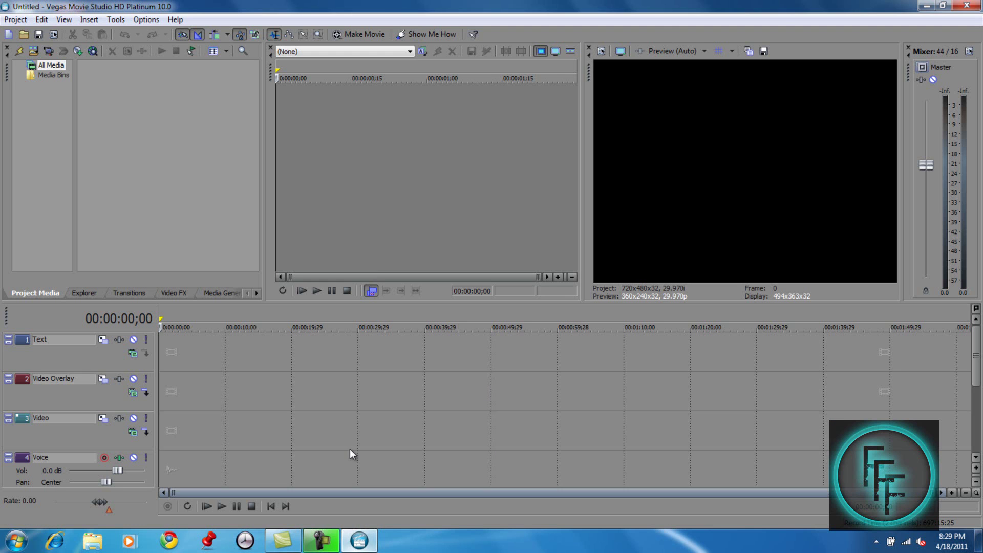